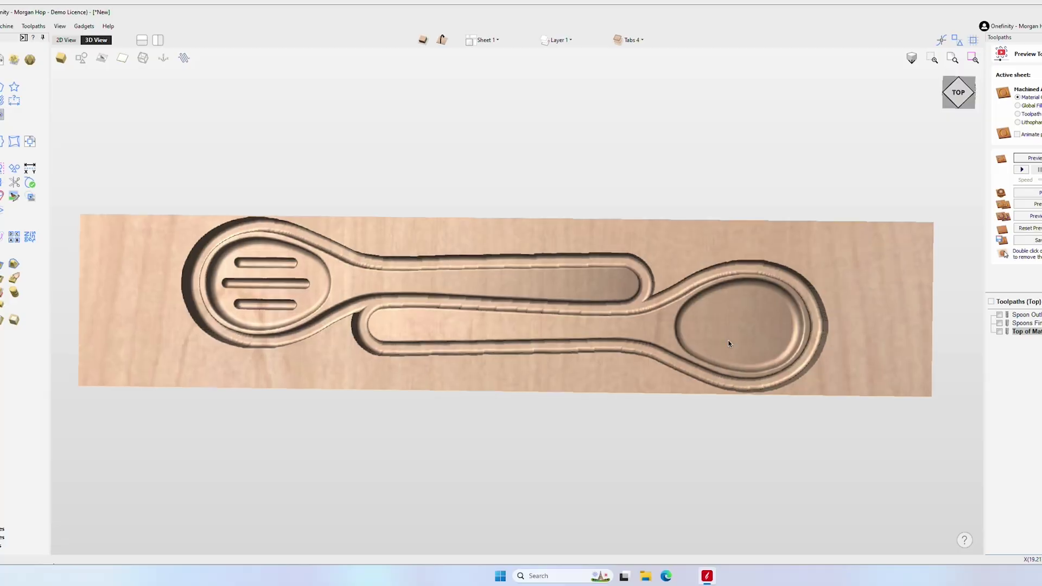
left_click_drag(661, 251, 753, 330)
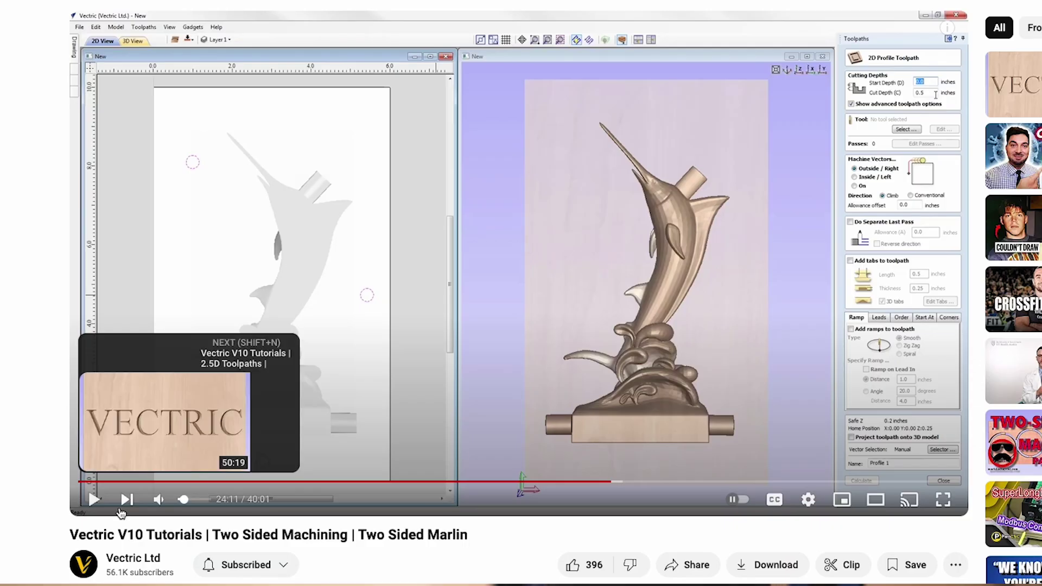
left_click(235, 466)
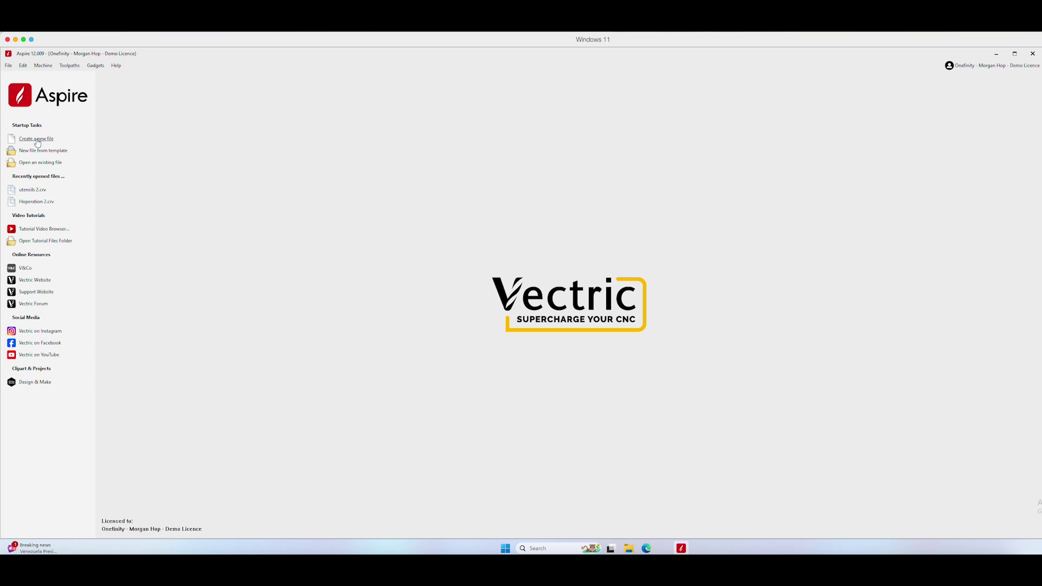
- Create a new double-sided job 16.0 inches wide, 3.5 inches high and 1.48 inches thick
left_click(36, 138)
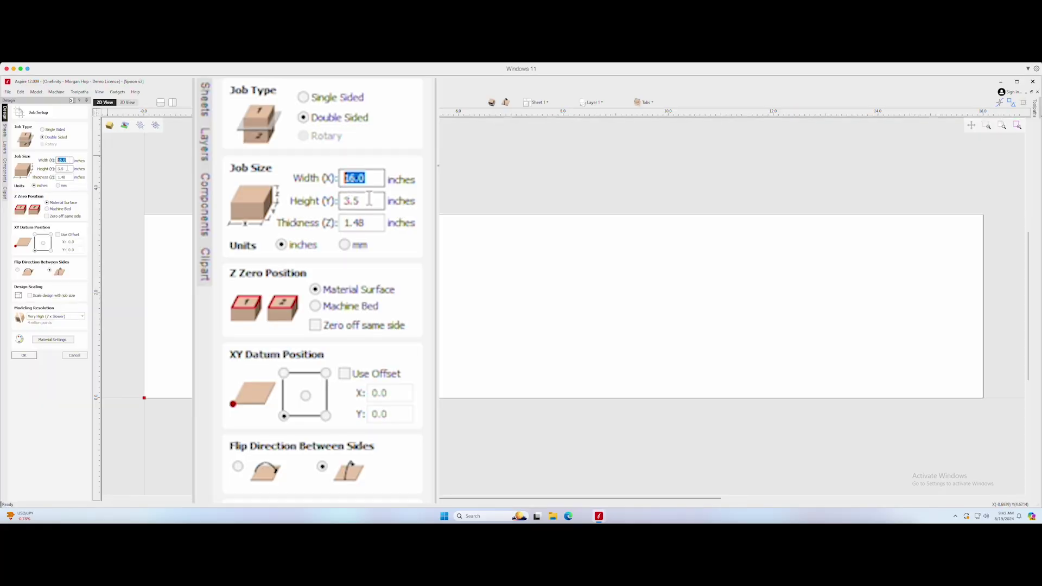
left_click(69, 168)
left_click_drag(59, 168, 71, 170)
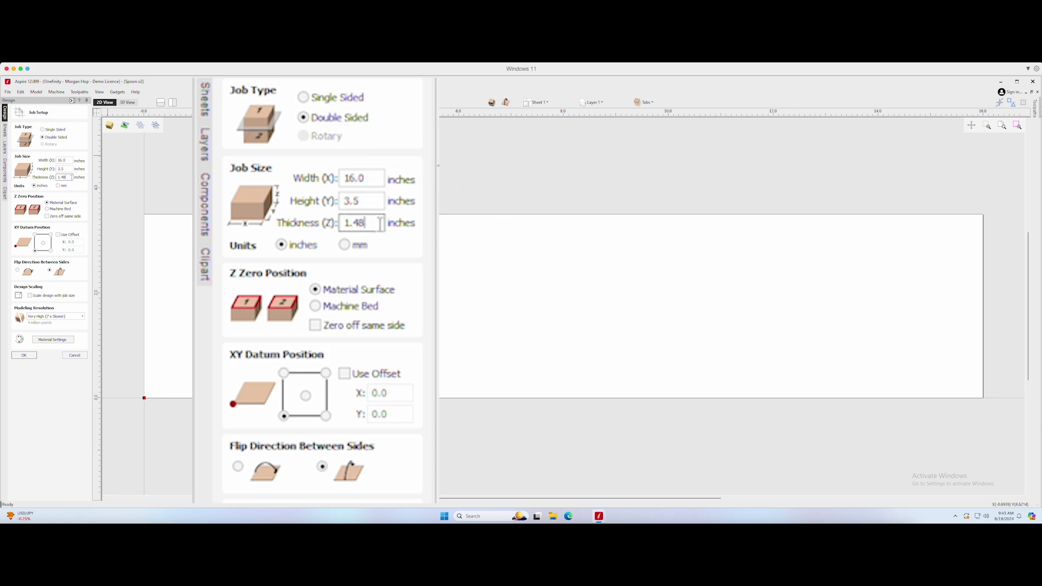
left_click_drag(70, 177, 61, 177)
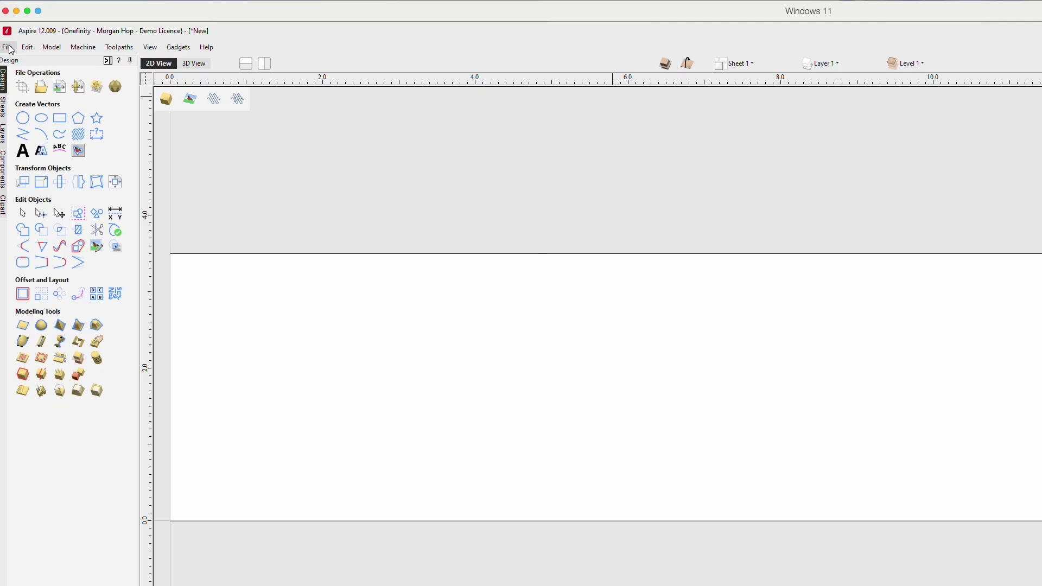
- Load the 3D model file Spoon v2.stl for import as a component
left_click(7, 92)
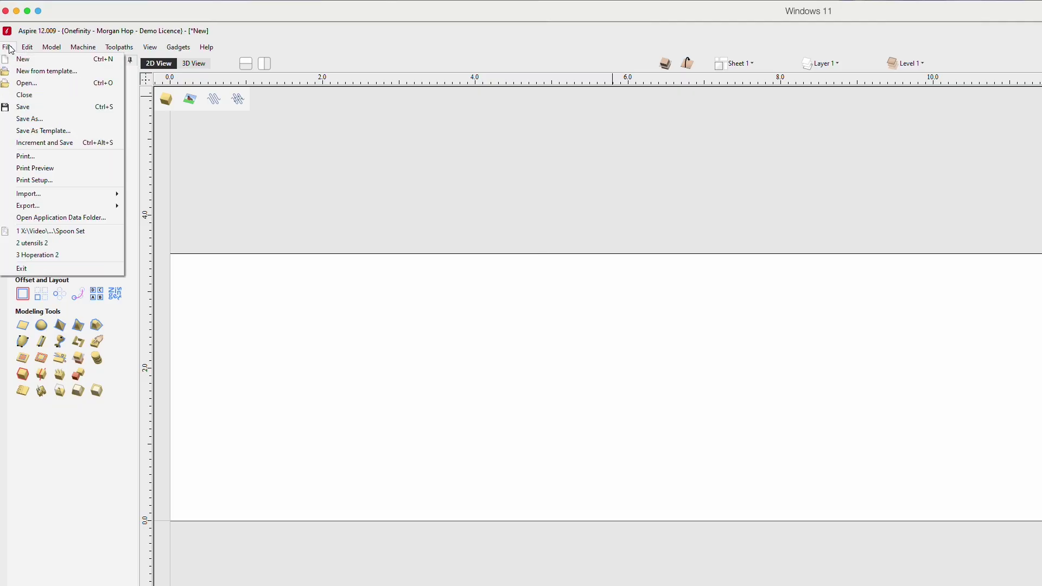
mouse_move(38, 197)
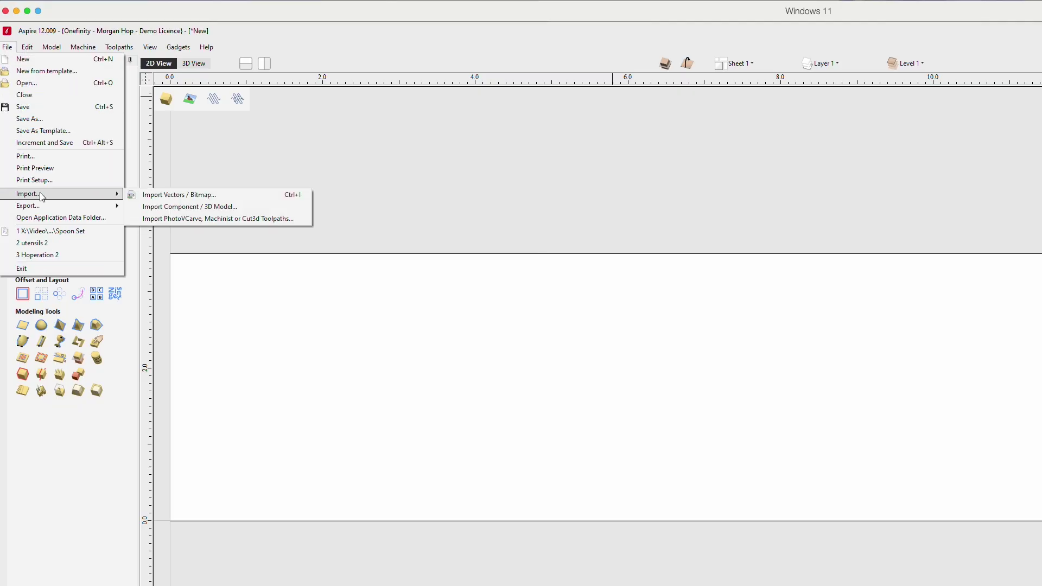
left_click(211, 206)
left_click(125, 173)
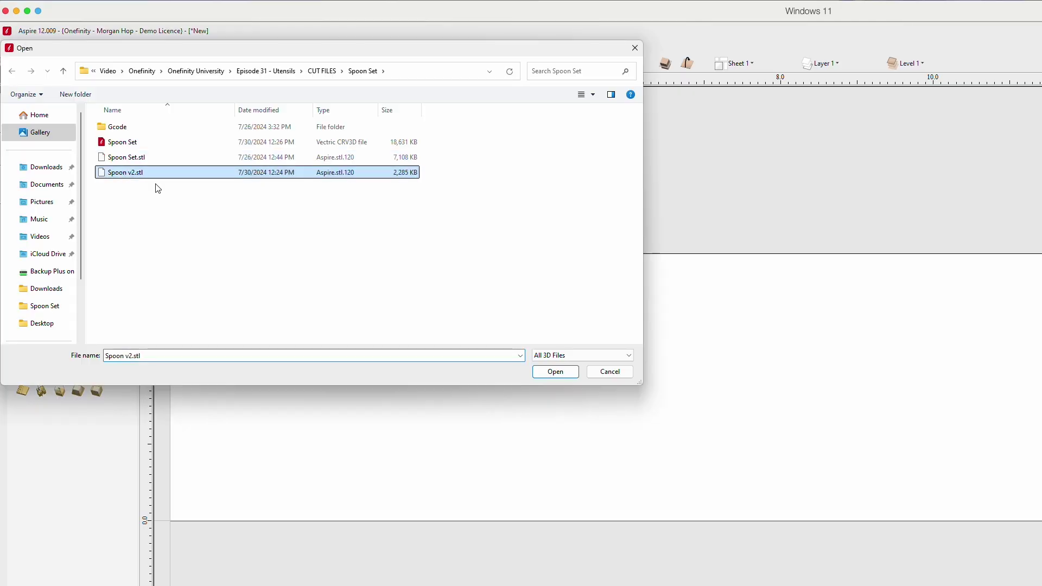
left_click(555, 371)
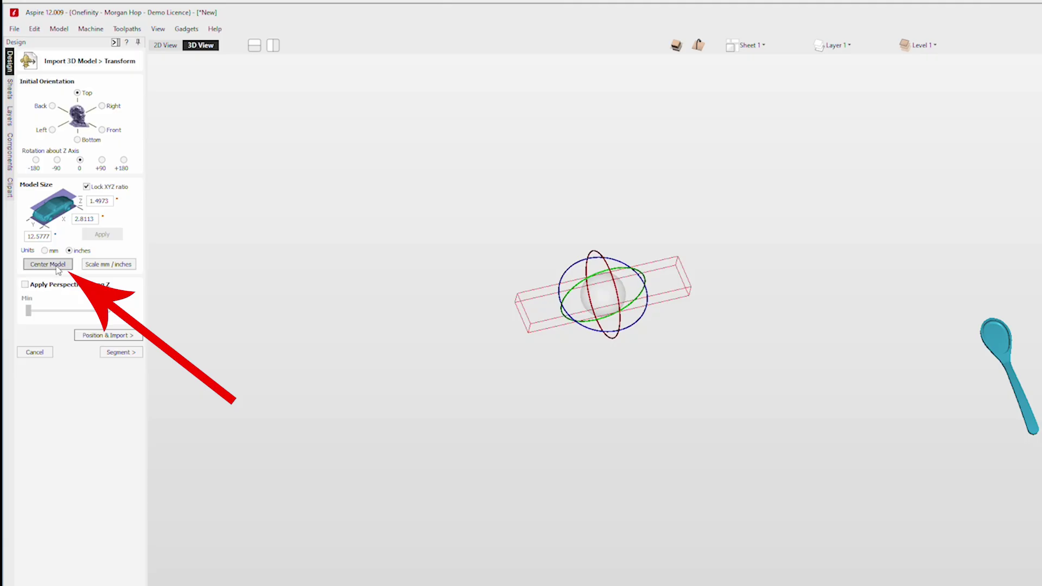
- Center the spoon model in the material and rotate it +90 degrees about the Z axis
left_click(48, 264)
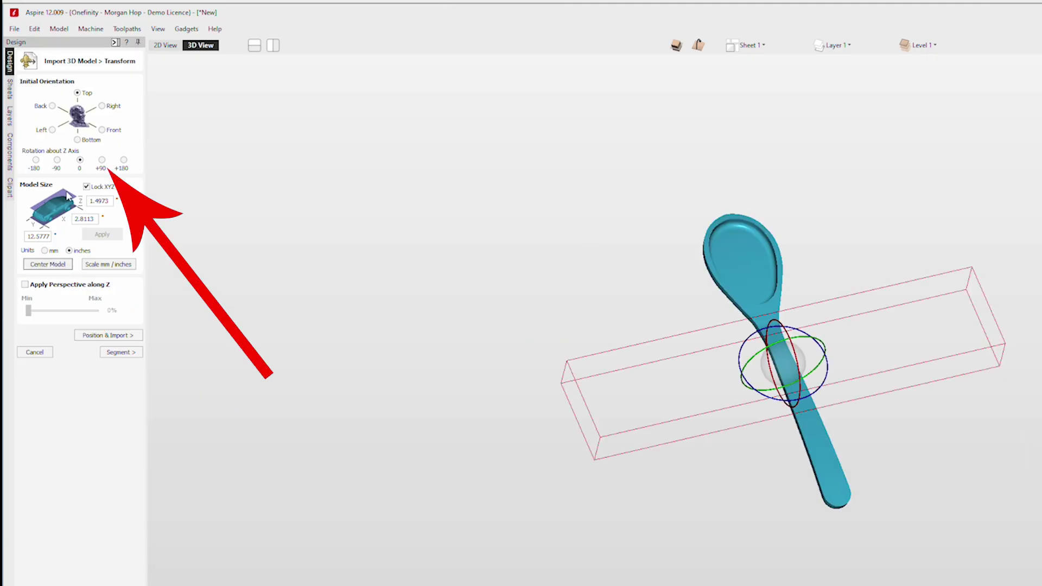
left_click(102, 160)
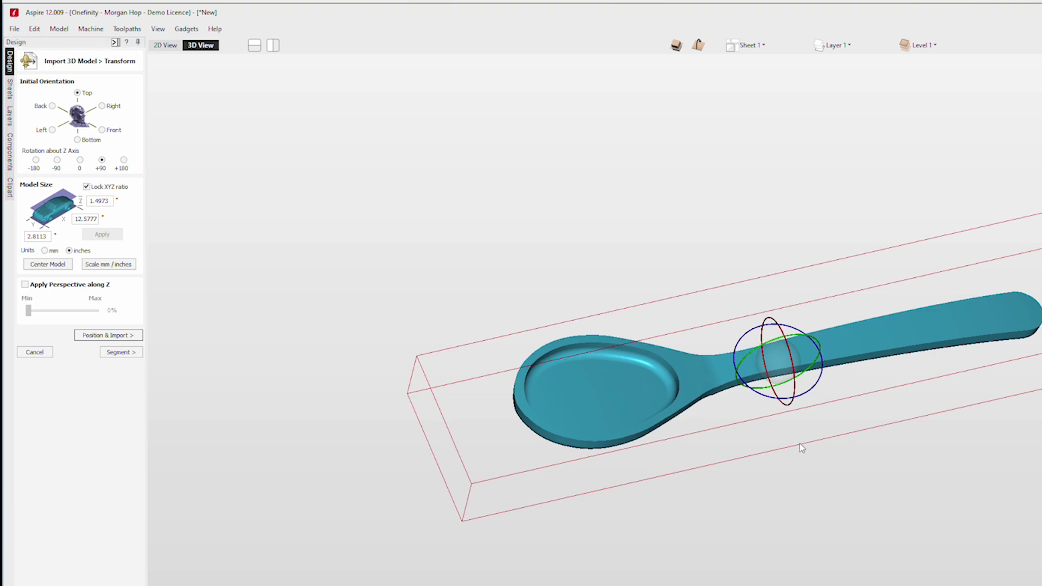
left_click_drag(800, 443, 586, 261)
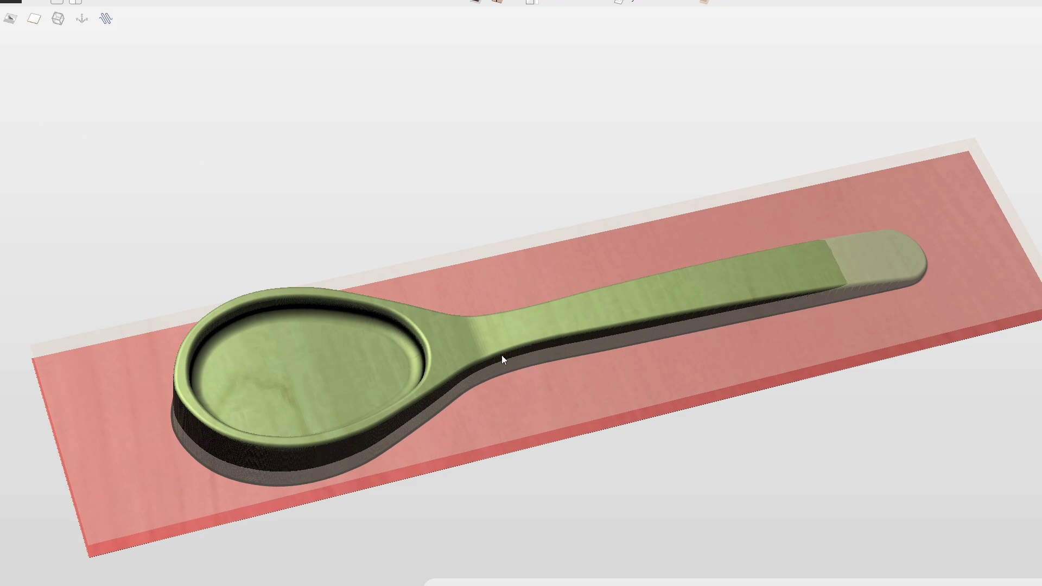
- Import the spoon with both sides created and an overcut distance of 0.0
left_click_drag(571, 404, 440, 258)
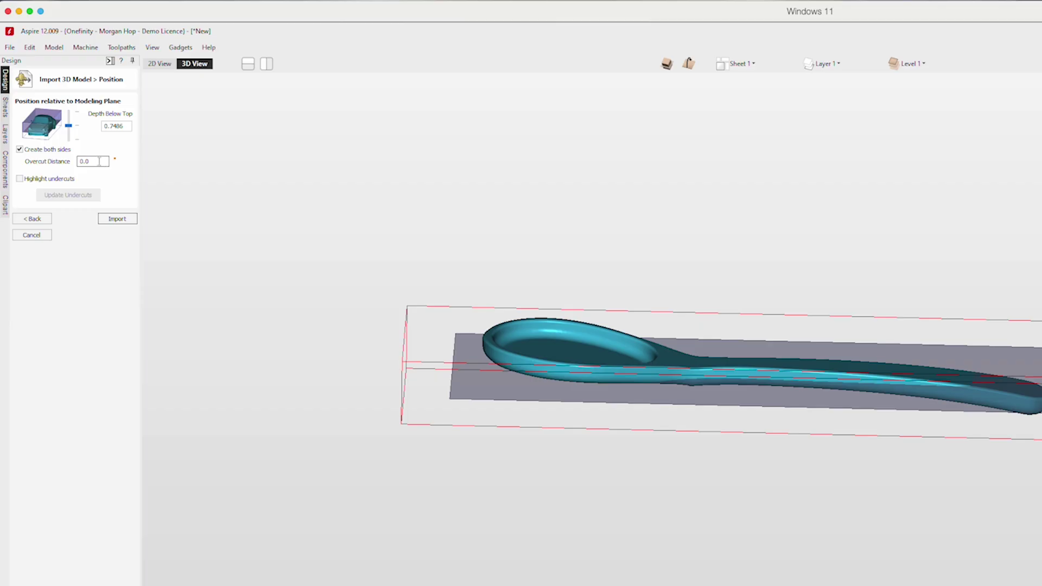
left_click(96, 161)
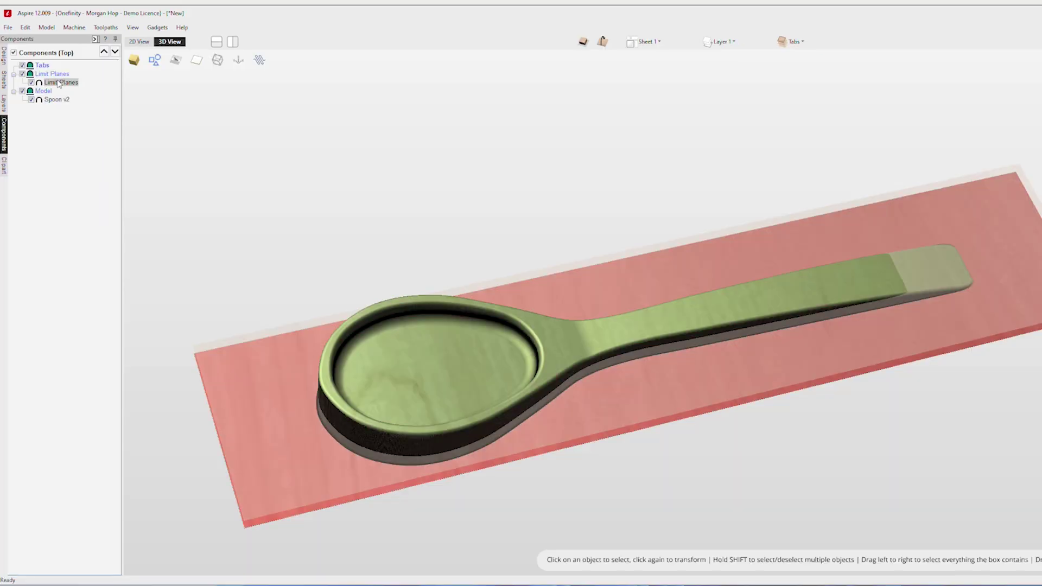
- Adjust the Limit Planes component's base height, trying -0.375 inches and settling on -0.4 inches
double_click(58, 77)
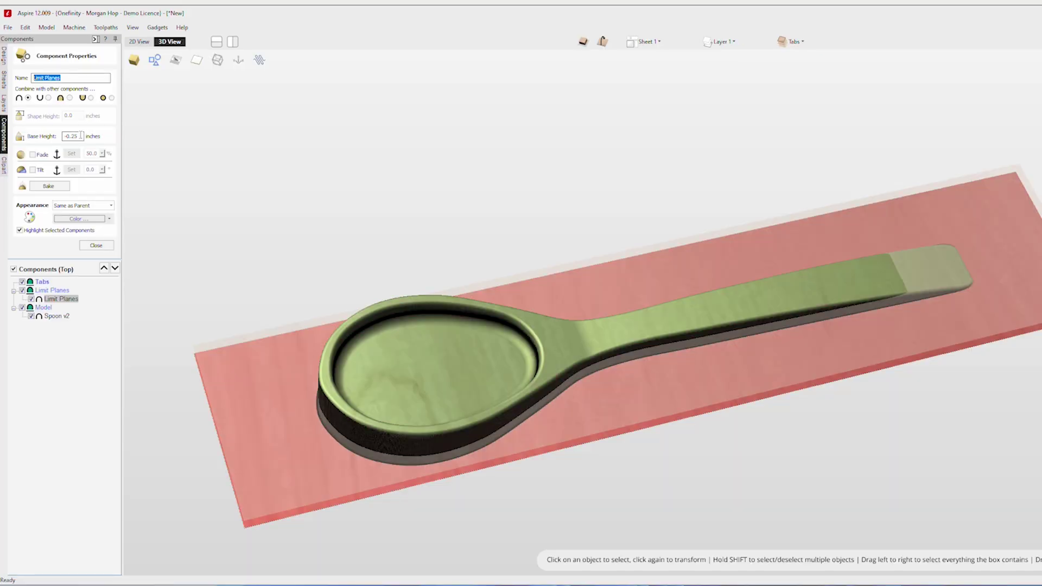
left_click(75, 136)
type("-0.375")
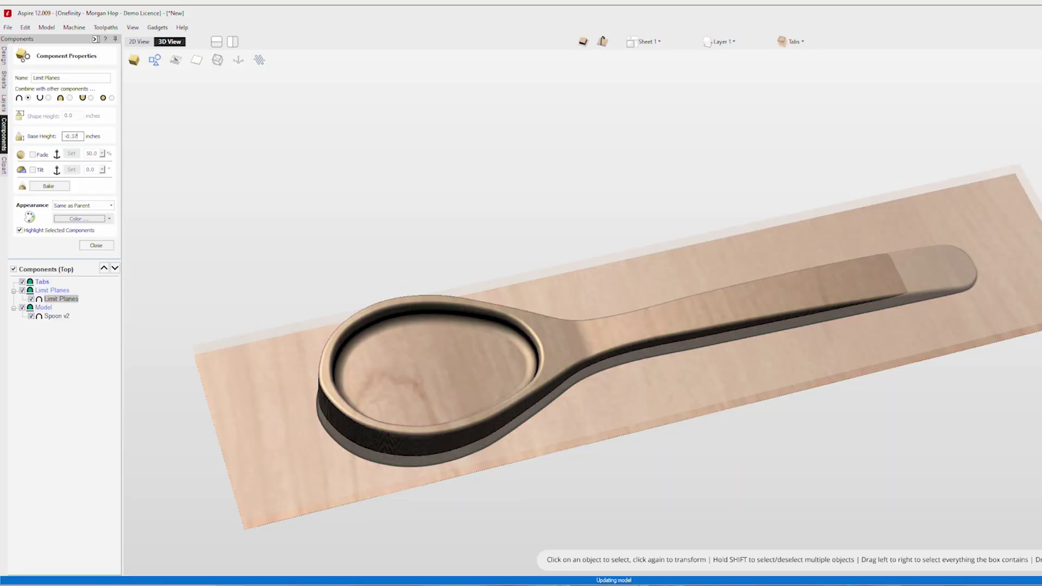
key("Return")
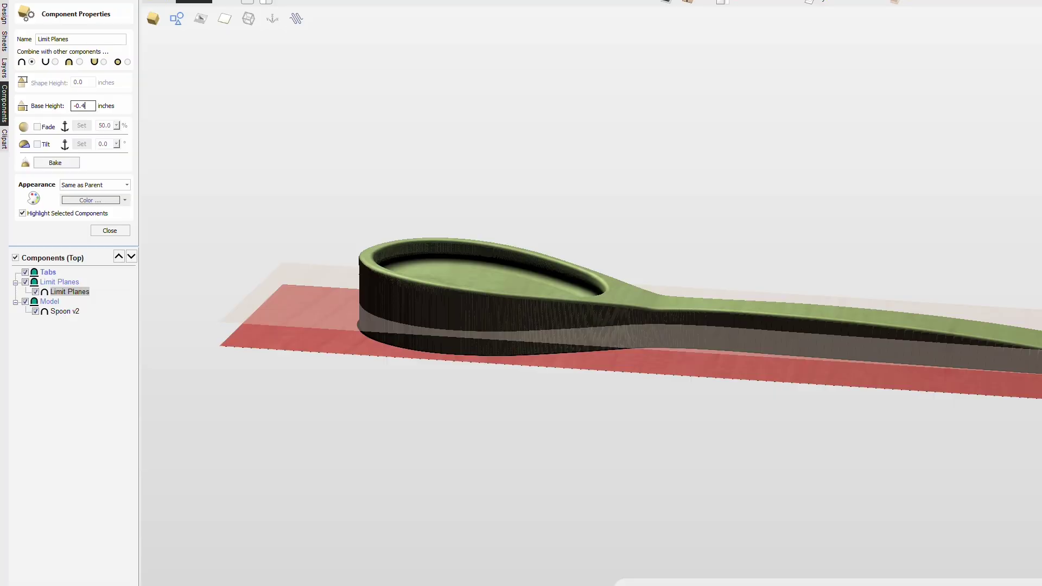
key("Return")
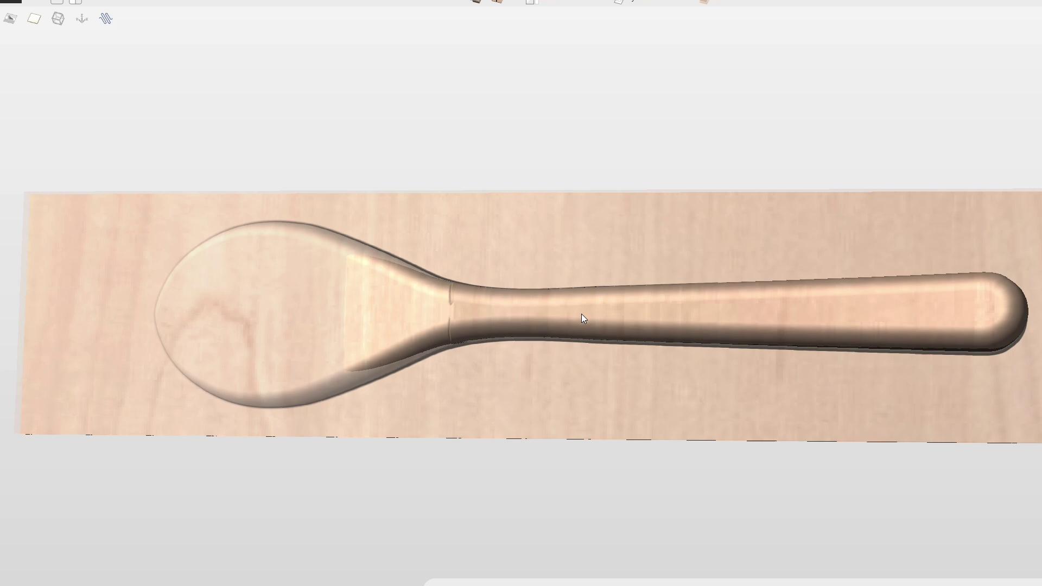
- Add a Circular_0.25 tab from the 3D Tabs clipart at the tip of the spoon bowl
left_click_drag(581, 313, 649, 116)
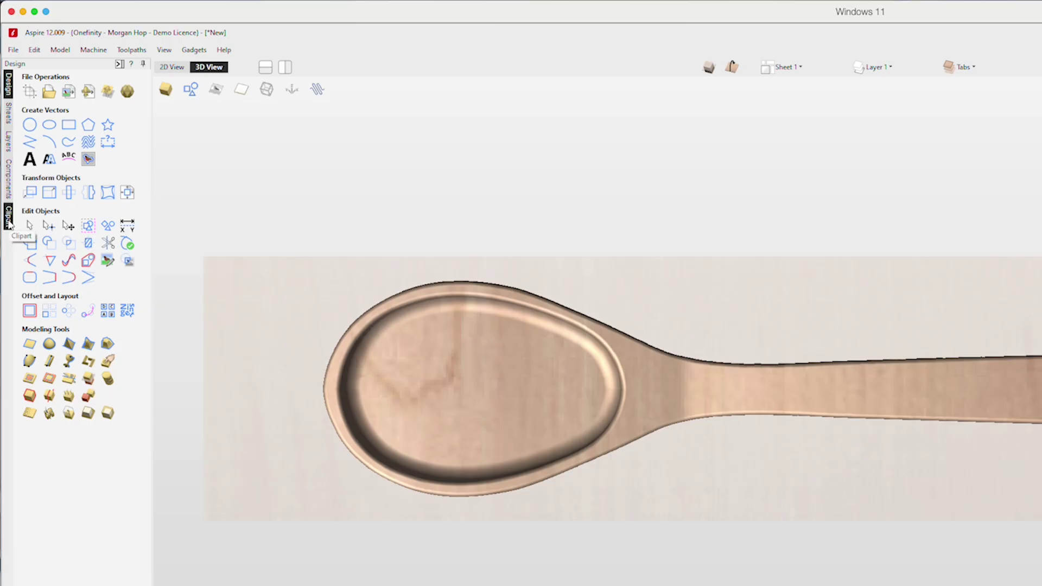
left_click(8, 217)
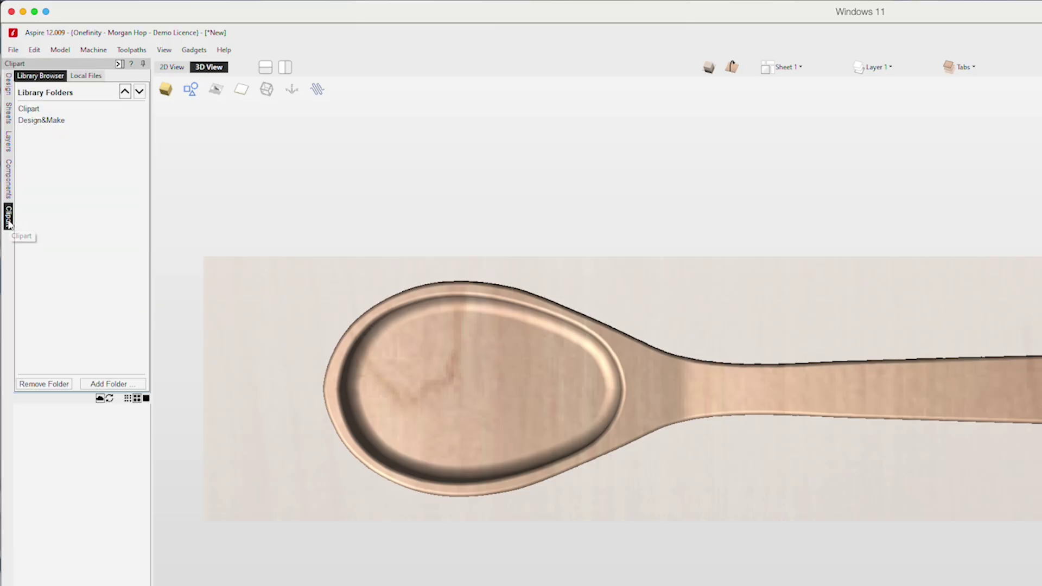
double_click(28, 109)
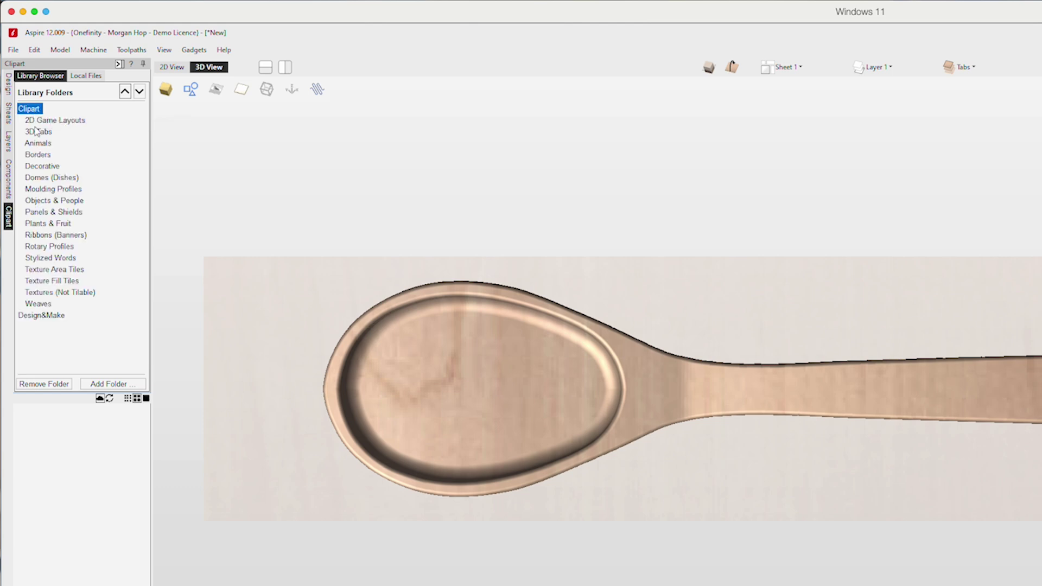
left_click(38, 133)
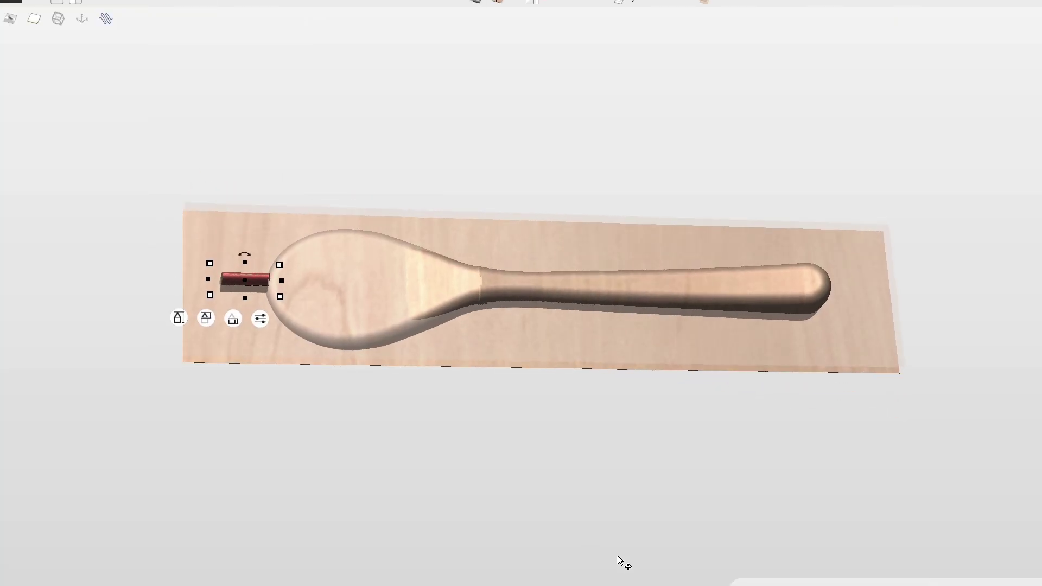
scroll(237, 258, "up", 5)
scroll(242, 262, "down", 3)
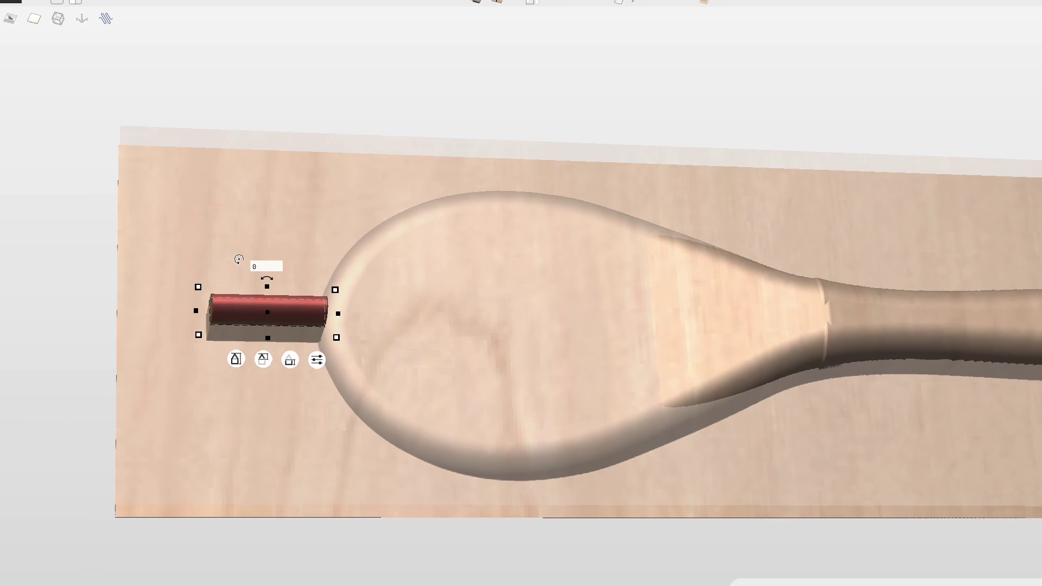
scroll(288, 324, "up", 5)
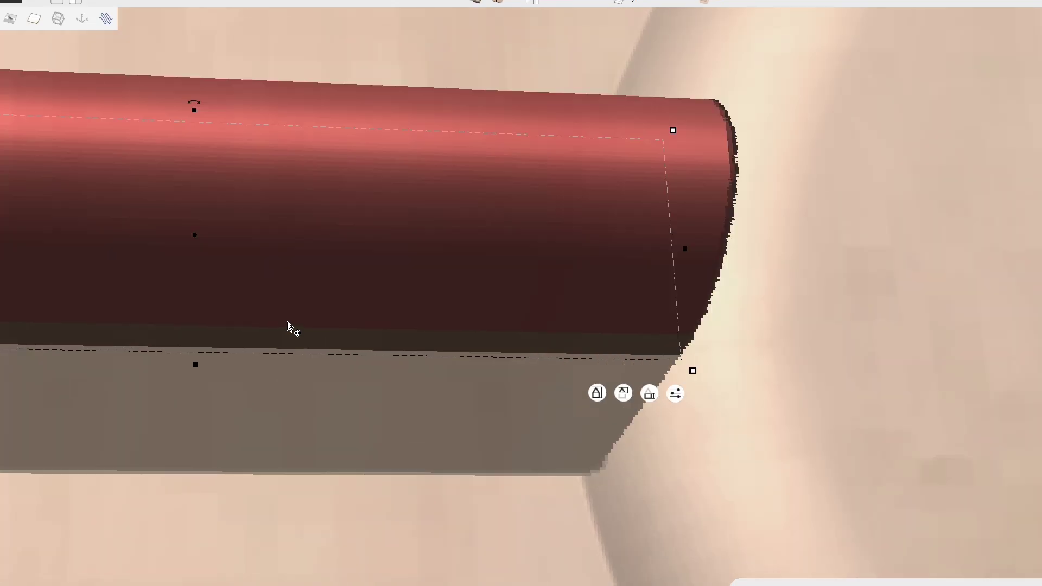
scroll(287, 325, "down", 2)
scroll(703, 336, "down", 5)
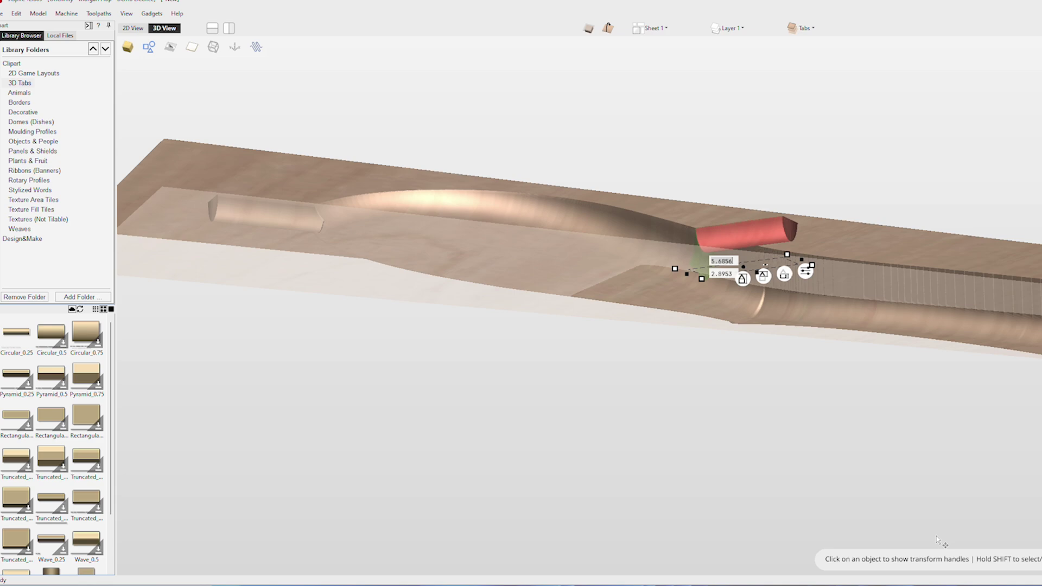
- Place circular tabs along the spoon's neck and handle, adjusting their base heights with values of -.125 and -.1 inches
left_click_drag(937, 540, 515, 428)
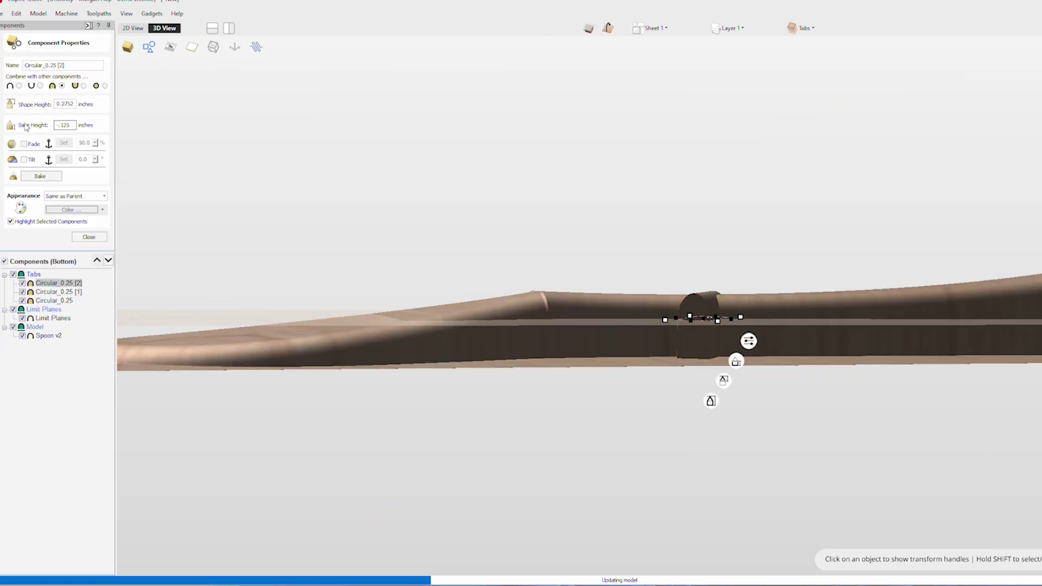
left_click_drag(488, 407, 615, 268)
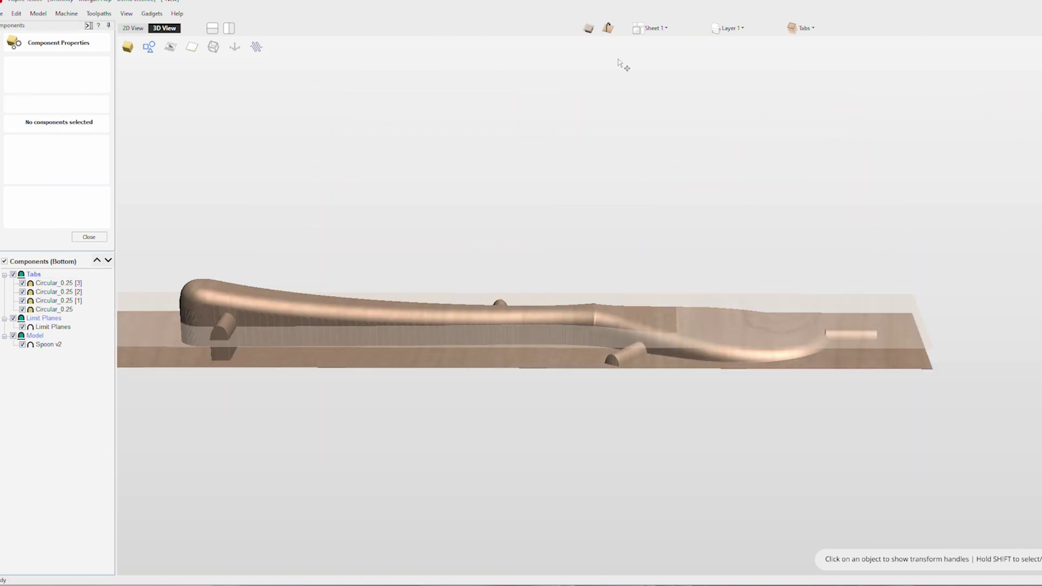
right_click(737, 194)
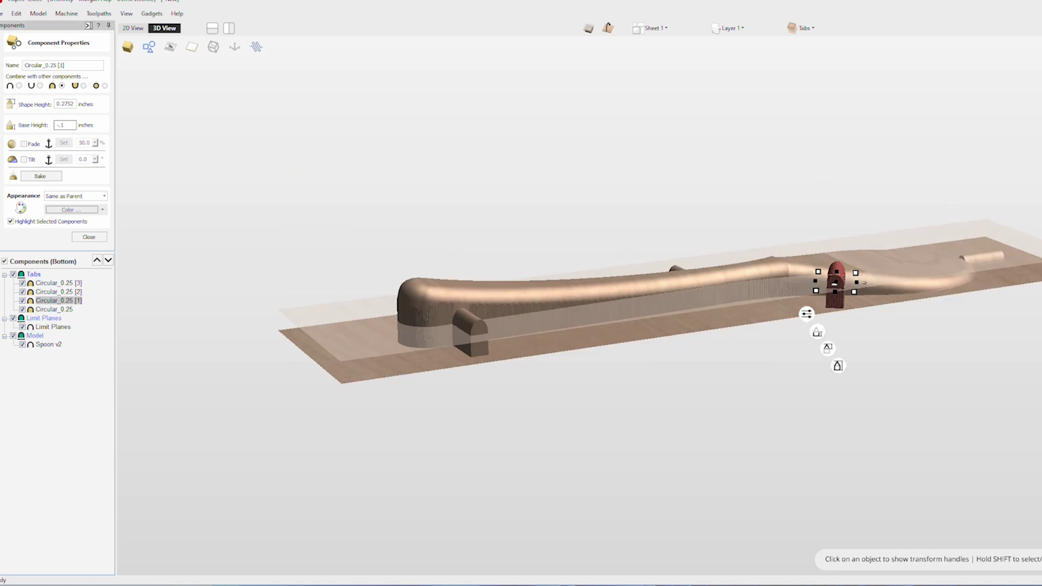
left_click_drag(195, 129, 277, 216)
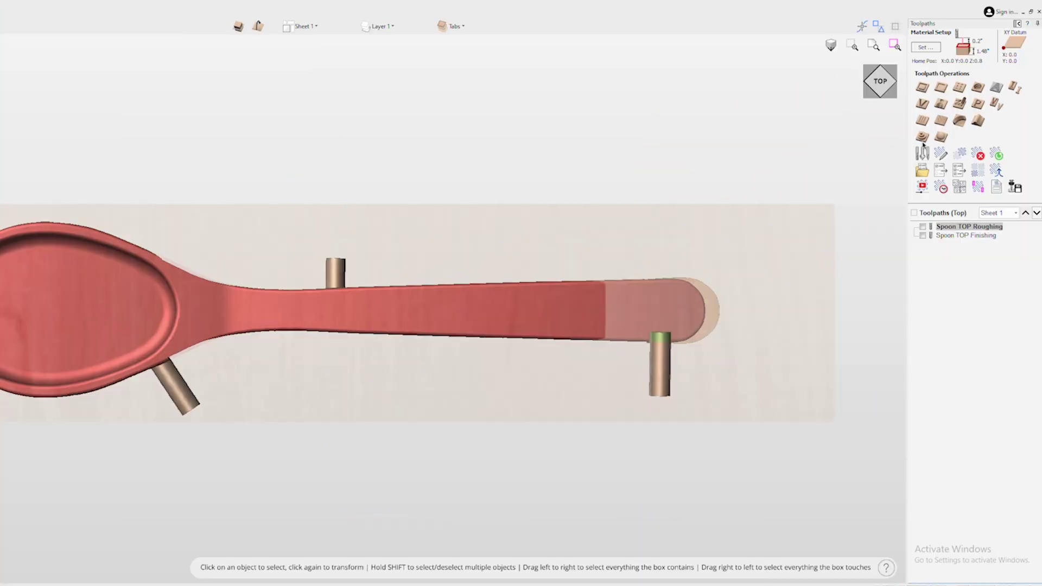
- Set up a 3D roughing toolpath for the spoon using the End Mill (1/4") with a 0.06 inch pass depth
key("ctrl+a")
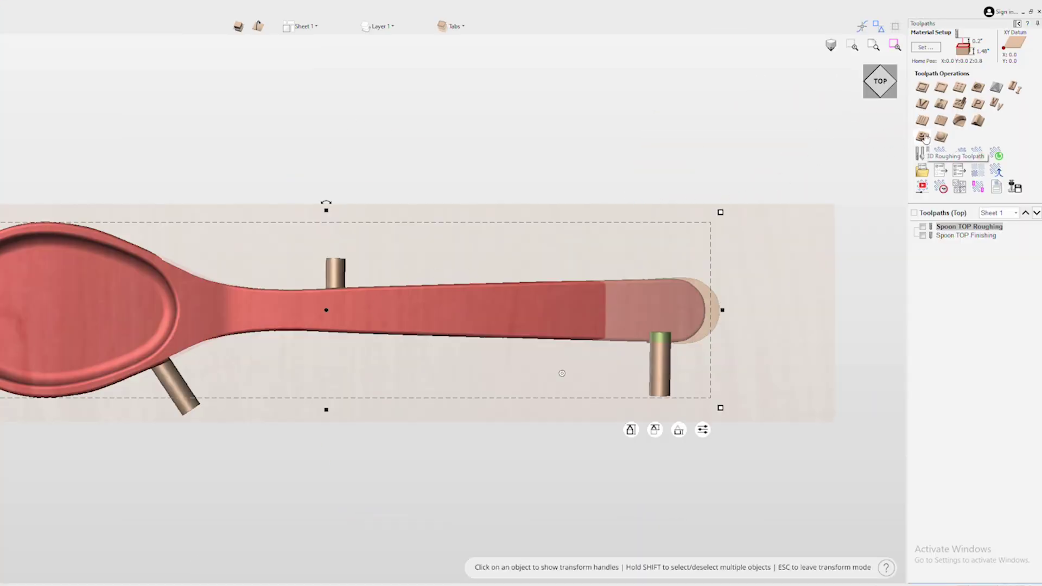
left_click(922, 137)
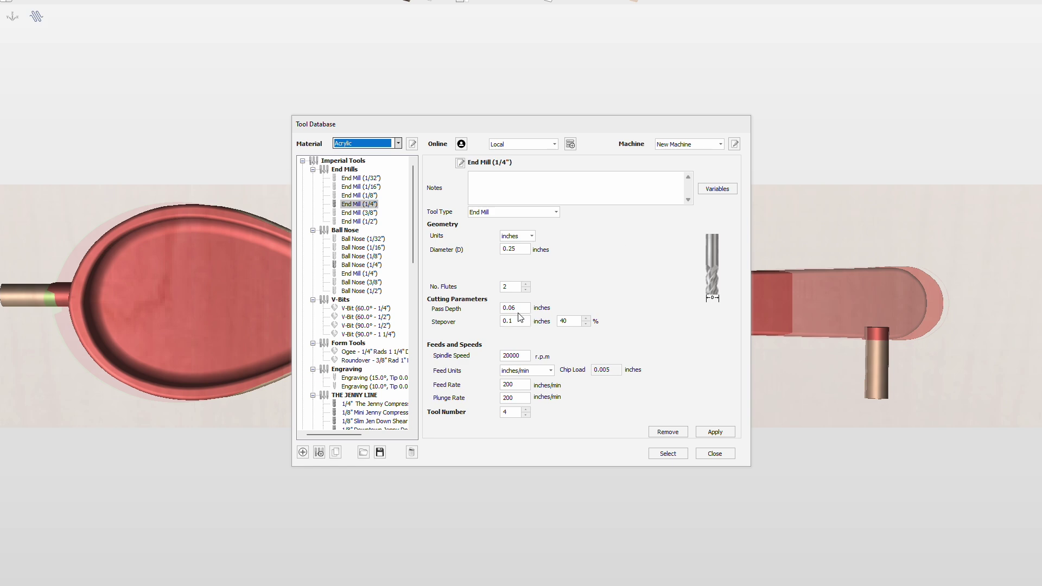
left_click(521, 310)
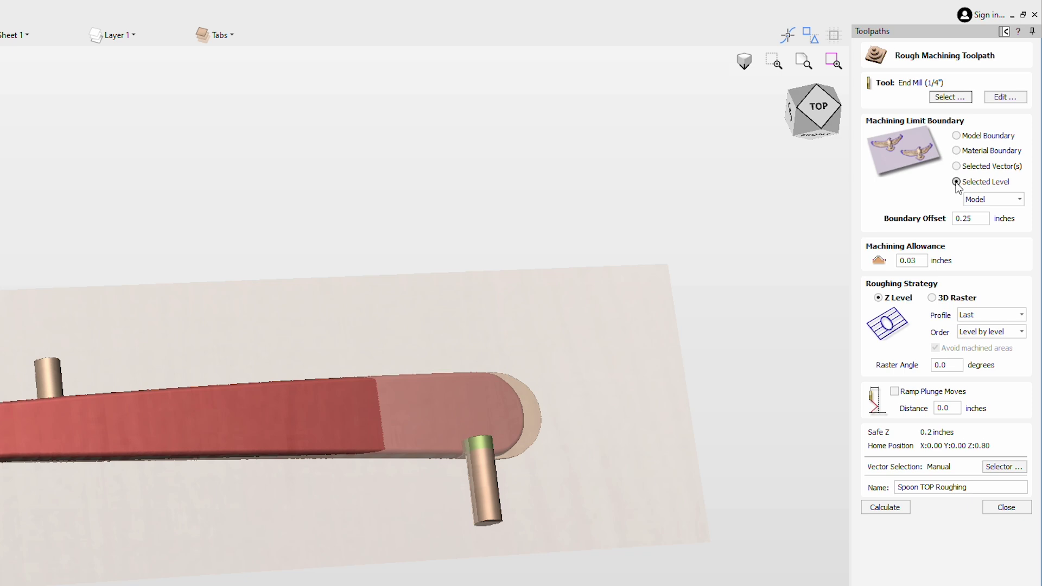
- Limit the roughing toolpath to the selected level Model with a boundary offset of 0.25 inches
left_click(1019, 199)
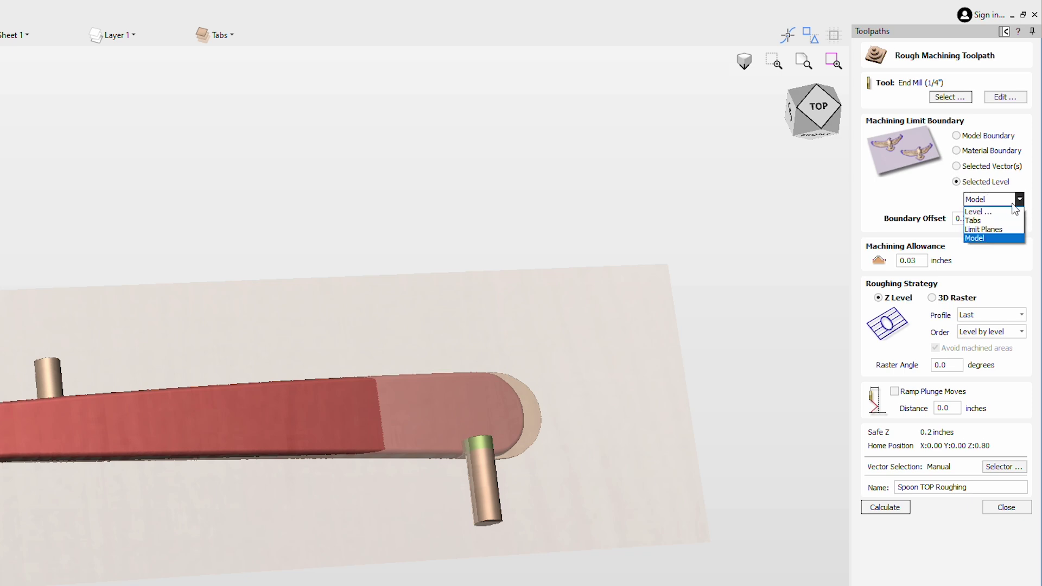
left_click(987, 239)
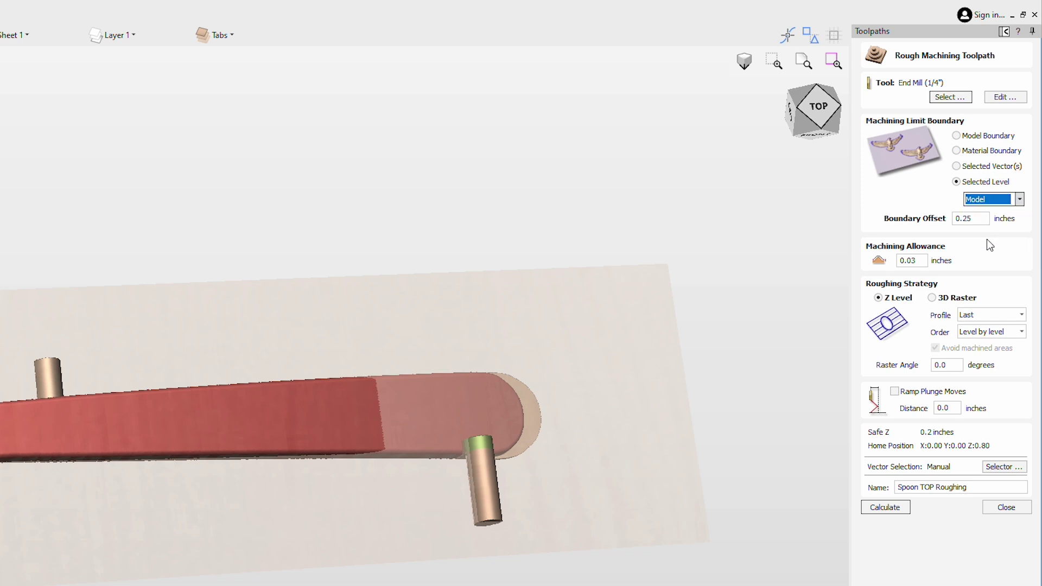
left_click_drag(978, 219, 959, 219)
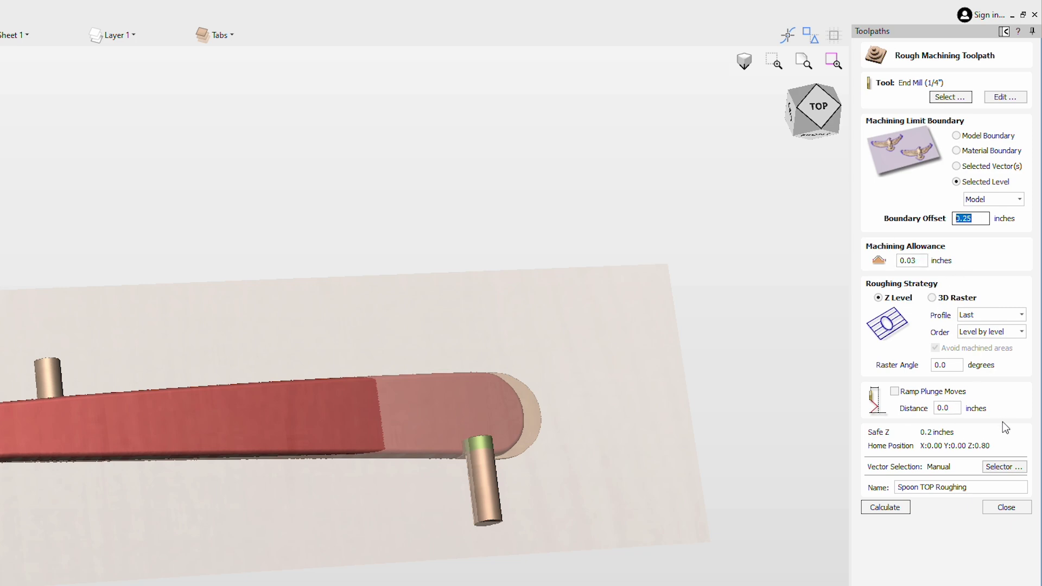
- Calculate the top roughing toolpath and a top finishing toolpath with the Ball Nose (1/4"), limiting the finish to the selected level Model
left_click(884, 507)
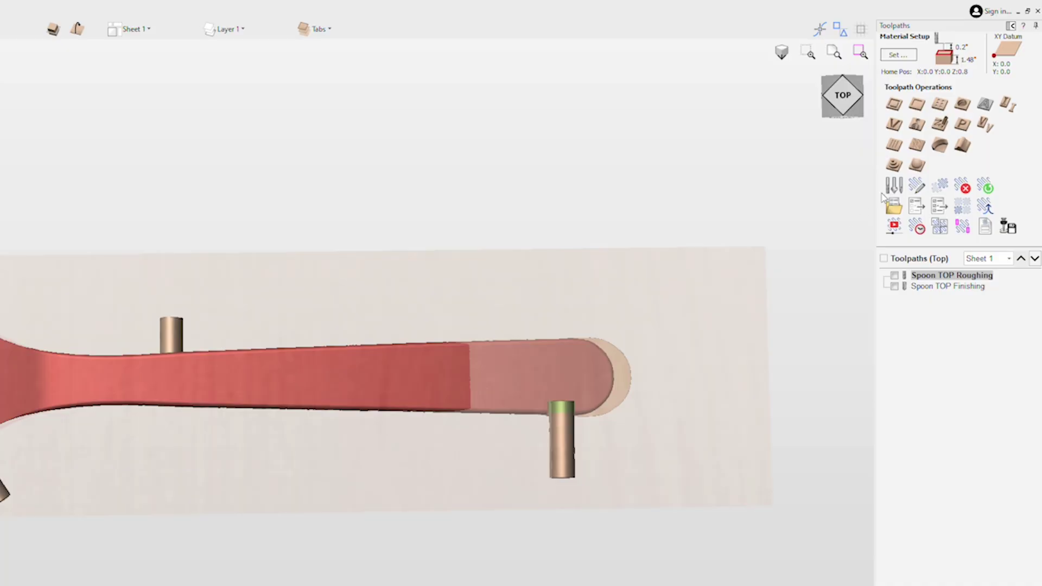
left_click(917, 165)
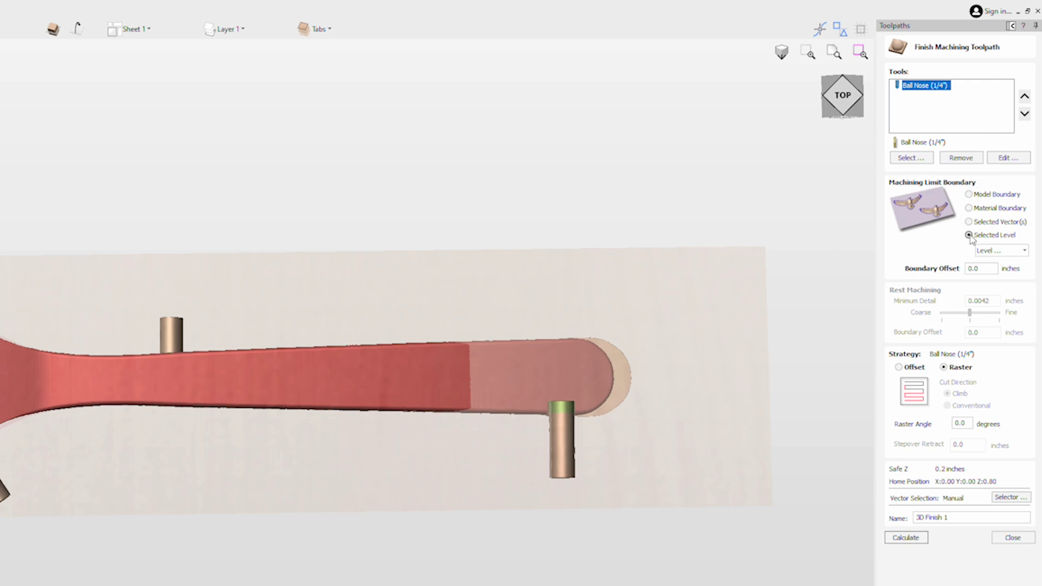
left_click(1023, 250)
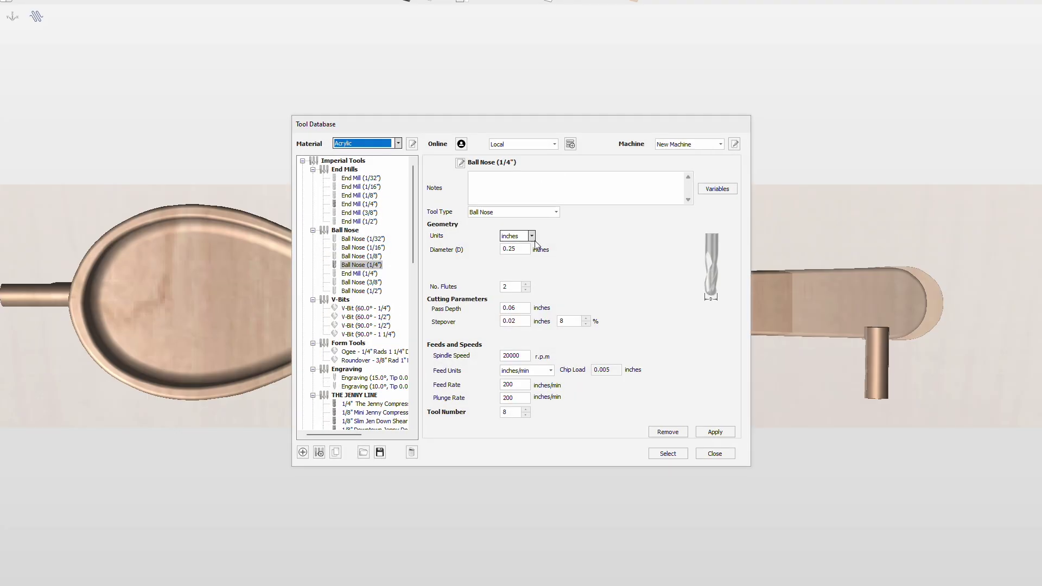
left_click(522, 321)
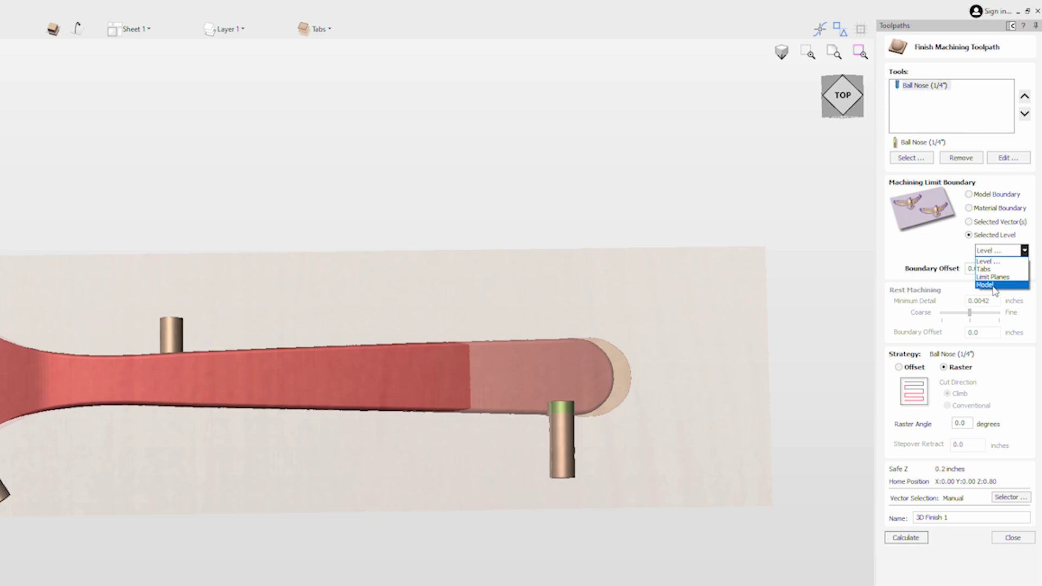
left_click(985, 284)
left_click(913, 542)
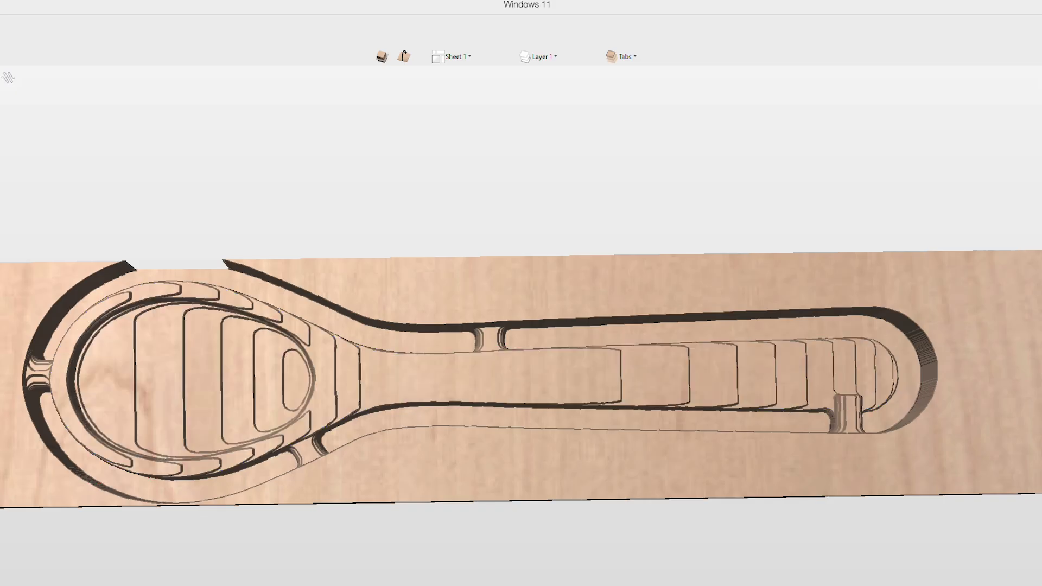
- Set up a 3D finishing toolpath for the spoon's bottom side, limited to the selected level Model
left_click_drag(844, 435, 822, 456)
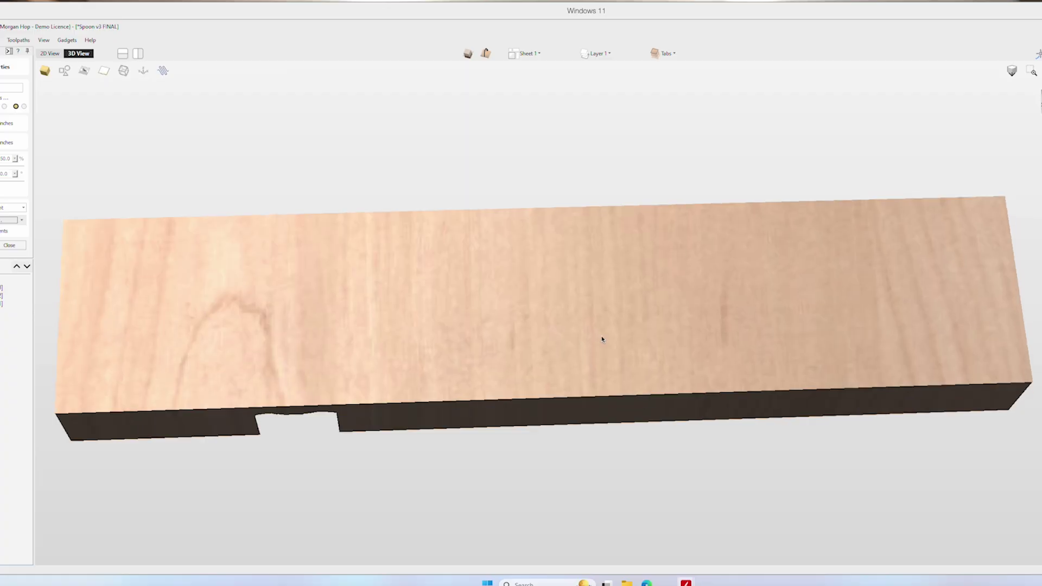
left_click_drag(600, 342, 714, 121)
left_click_drag(645, 299, 731, 172)
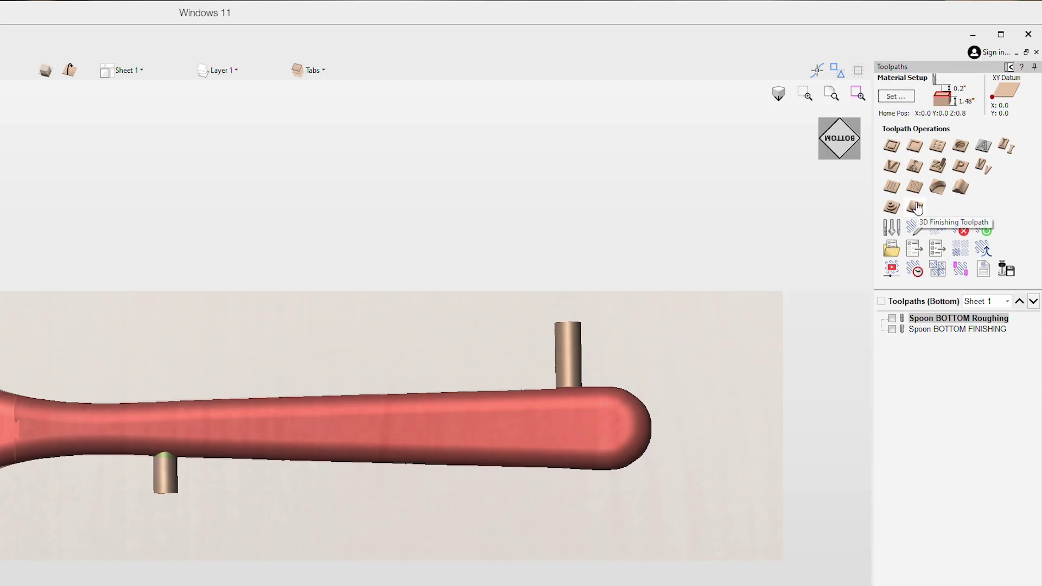
left_click(900, 214)
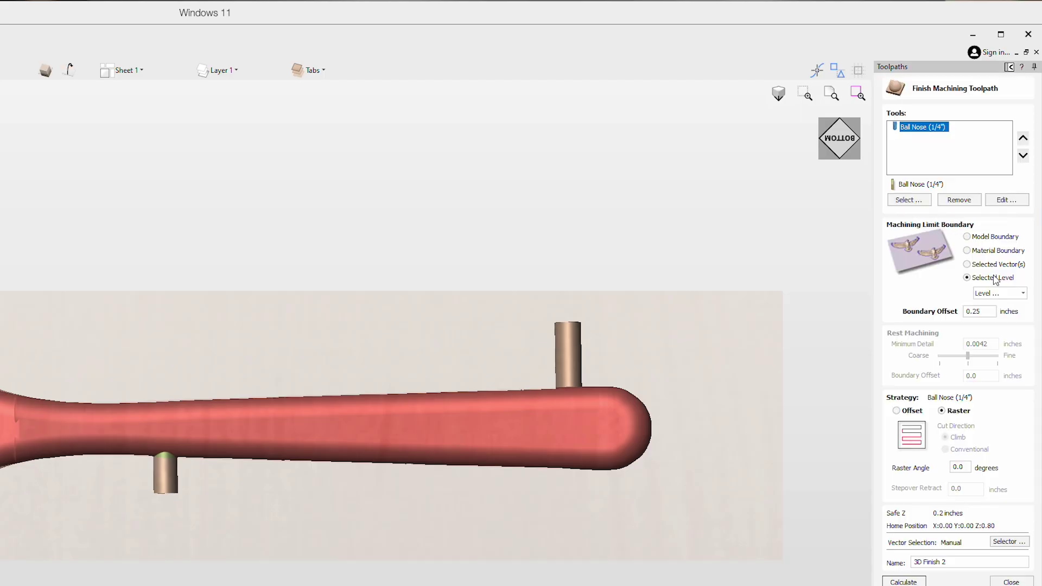
left_click(1023, 293)
left_click(993, 328)
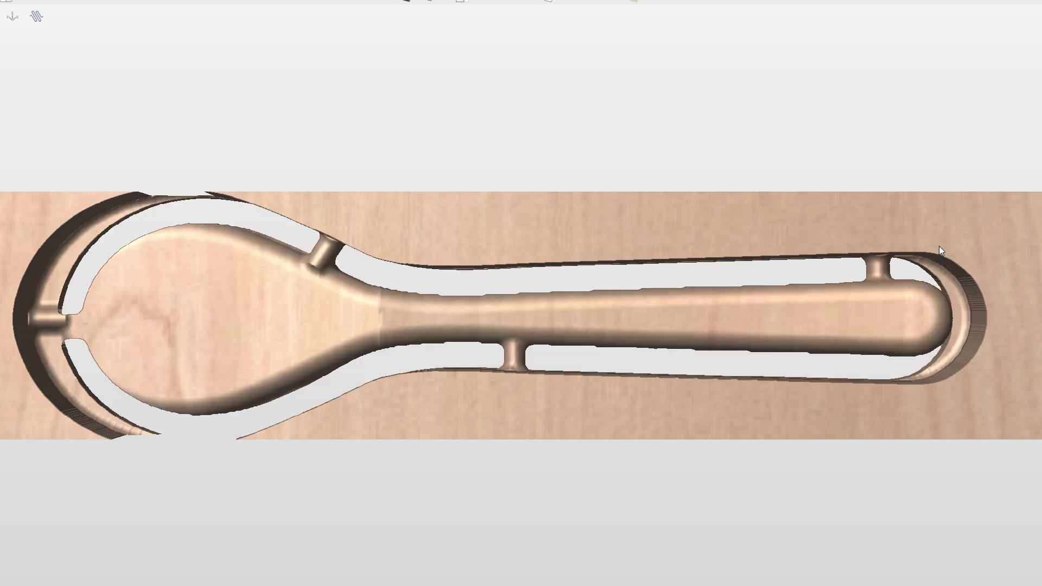
- Inspect the simulated bottom-side cut from several angles, checking the spoon's surface and holding tabs
left_click_drag(938, 246, 811, 366)
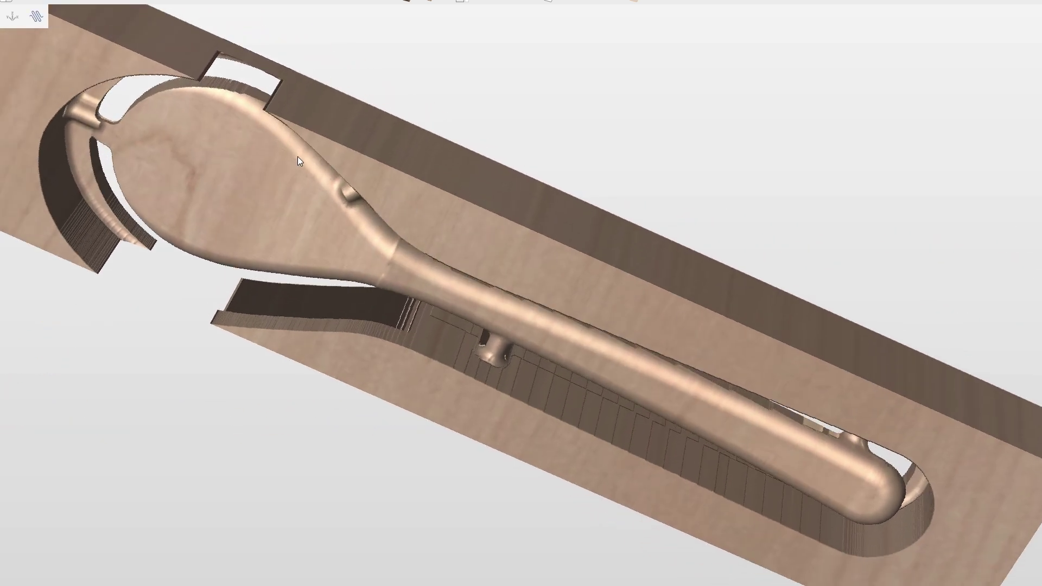
left_click_drag(298, 157, 296, 389)
left_click_drag(523, 235, 510, 328)
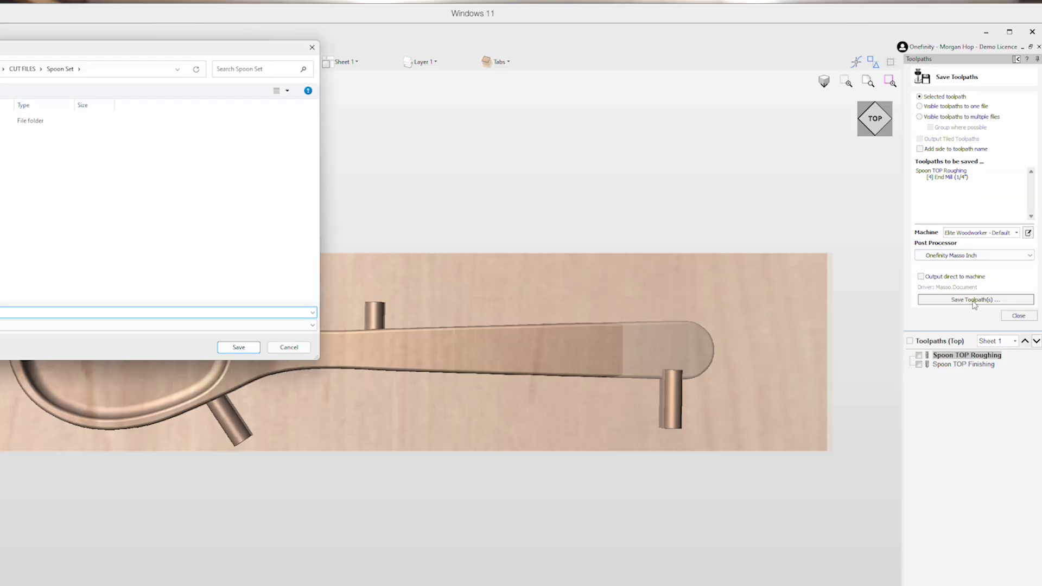